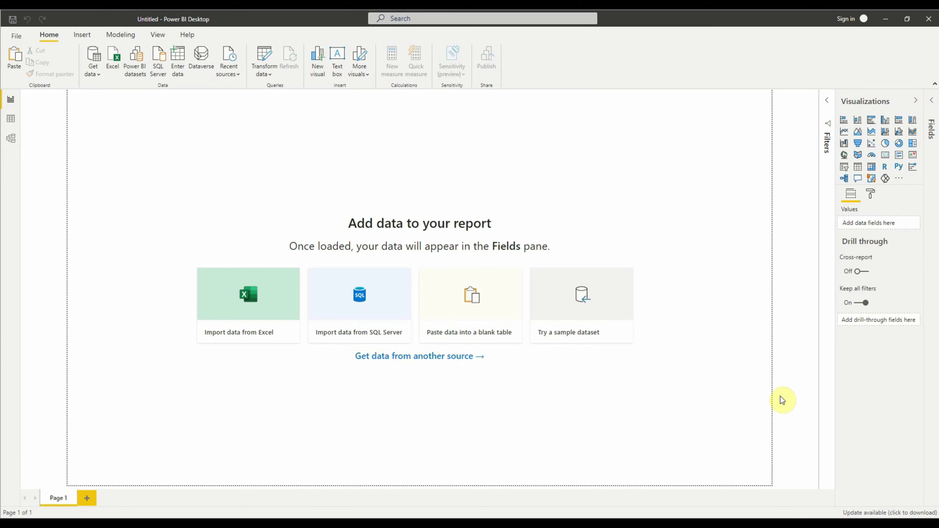
Open Task Manager, browse its Performance, App history, Startup and Services tabs, then close it.
right_click(871, 509)
left_click(839, 485)
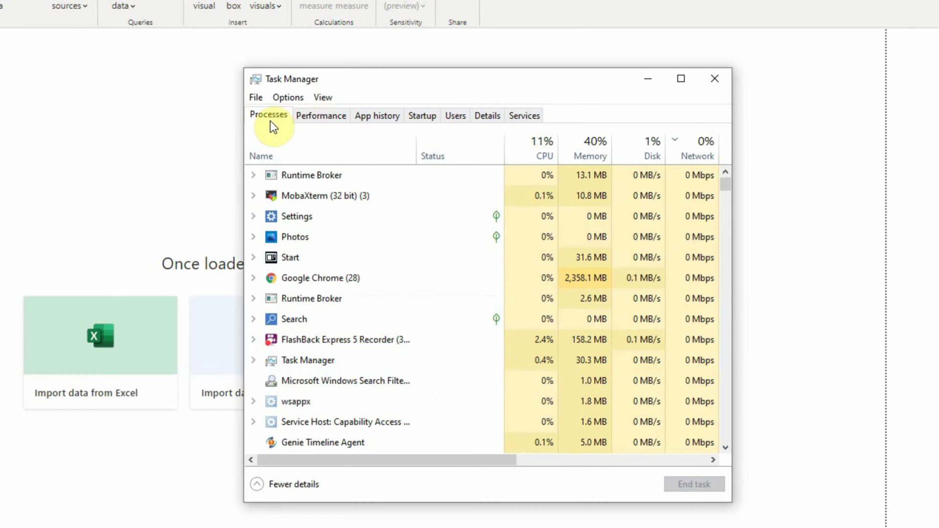
left_click(318, 116)
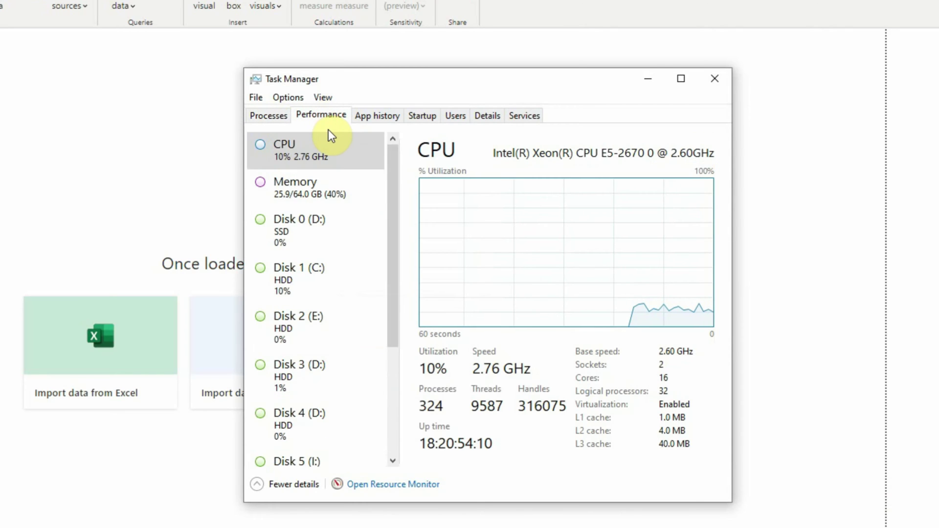
left_click(378, 116)
left_click(420, 118)
left_click(526, 119)
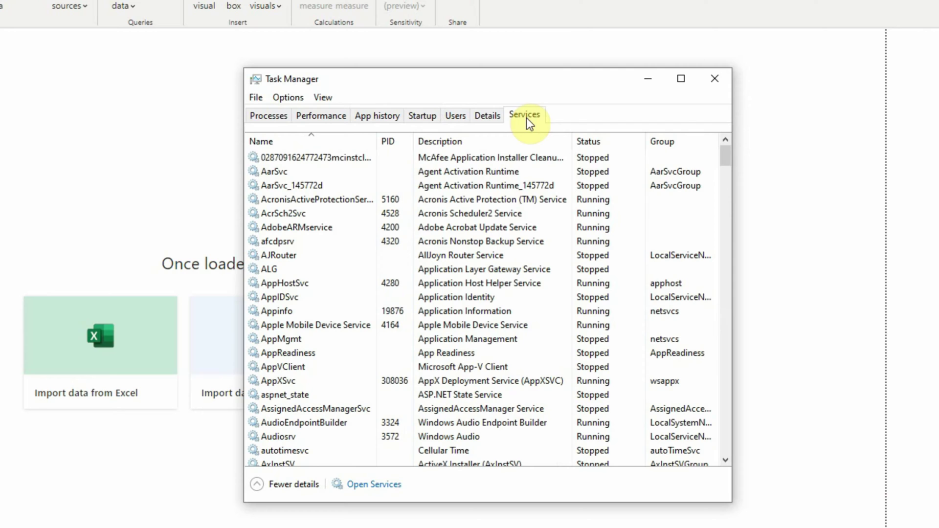
left_click(716, 81)
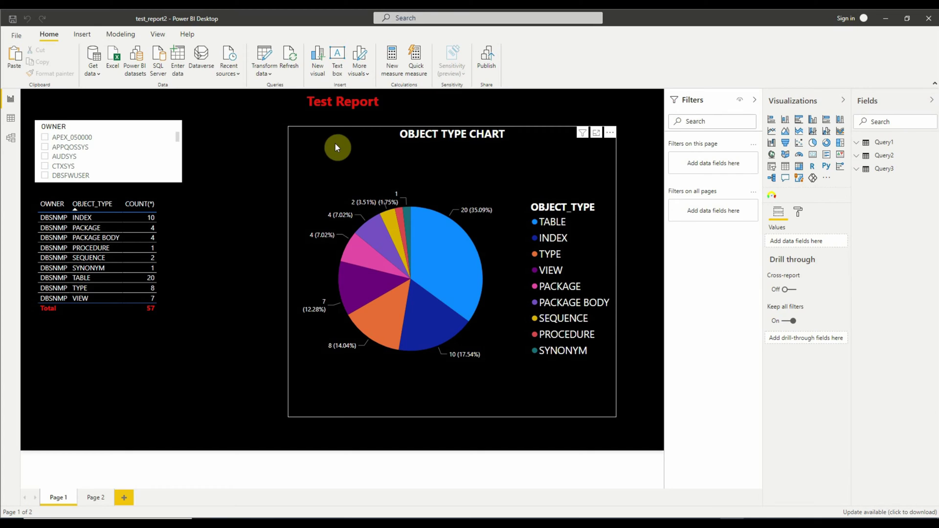
Shrink the pie chart, then resize the count table and move it beside the chart.
left_click_drag(289, 419, 378, 349)
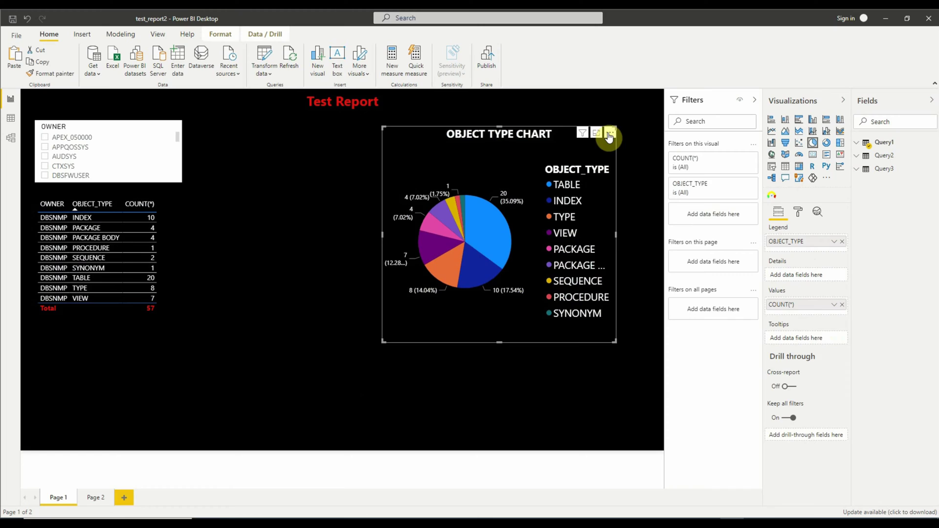
left_click_drag(159, 318, 209, 318)
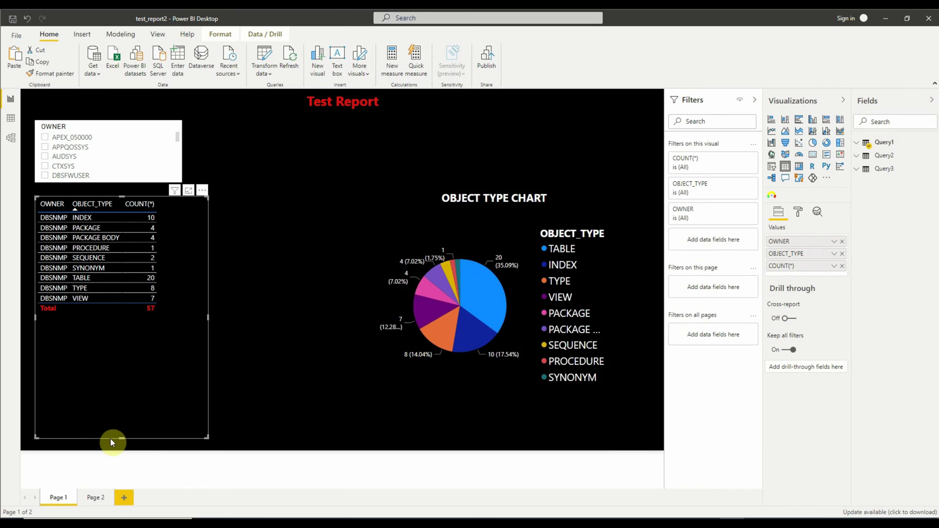
left_click_drag(122, 439, 122, 387)
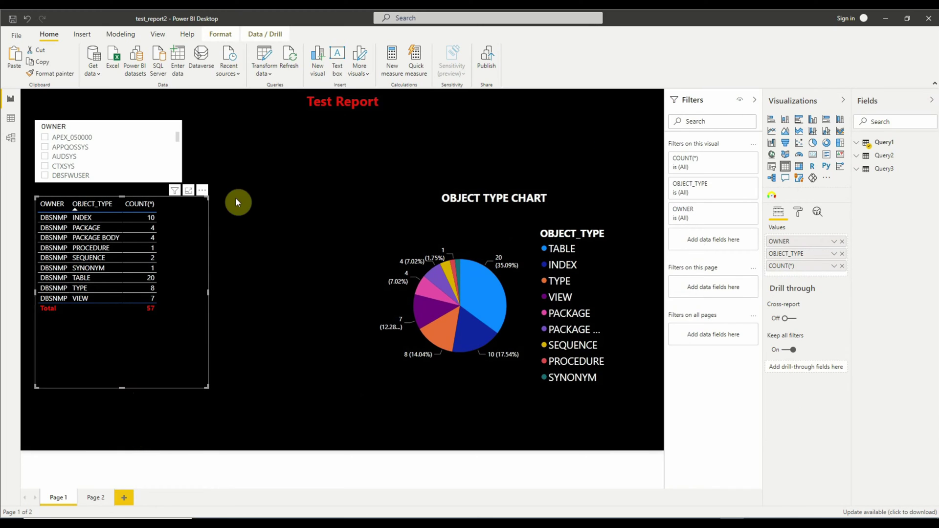
left_click_drag(203, 192, 362, 189)
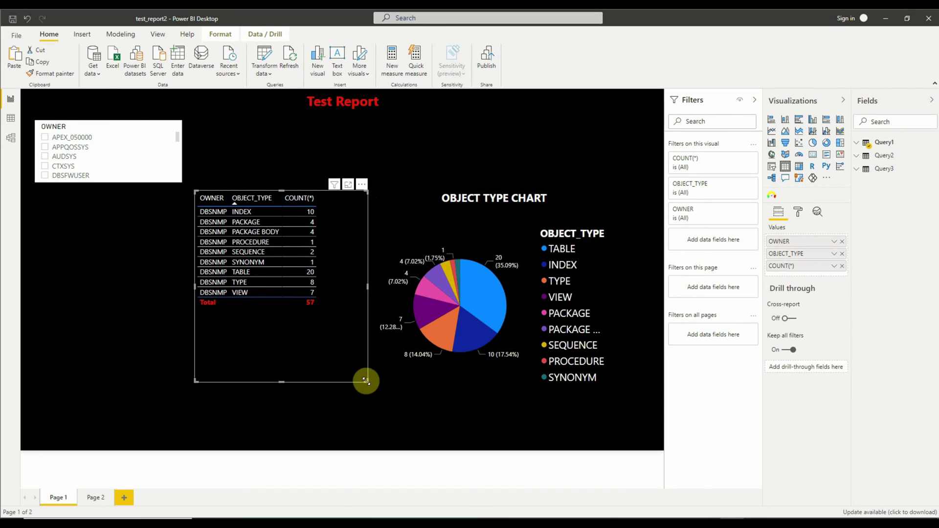
left_click_drag(368, 391, 367, 404)
left_click(432, 142)
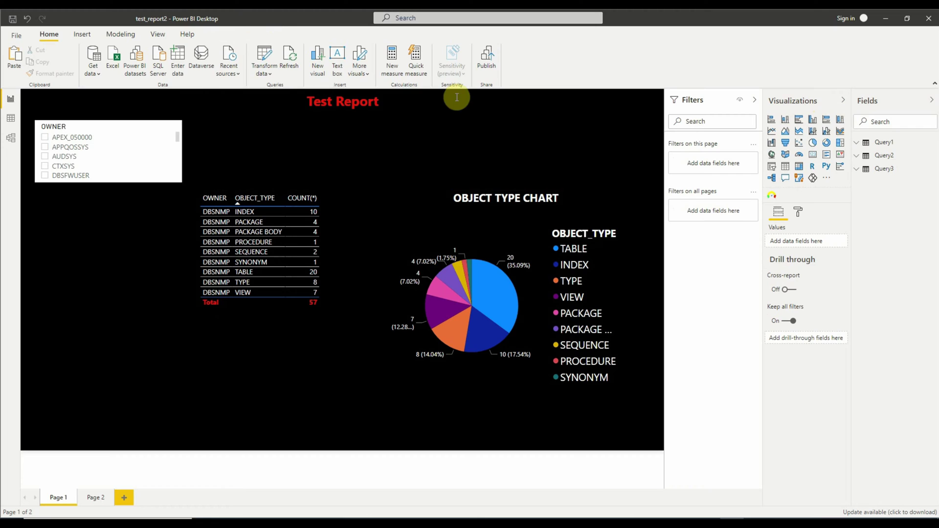
Show the Bookmarks and Selection panes from the View ribbon.
left_click(157, 35)
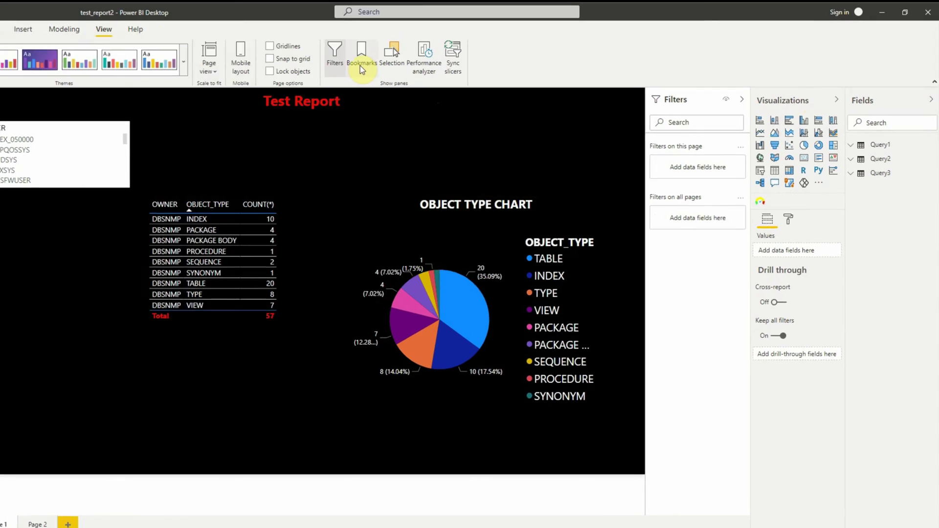
left_click(399, 63)
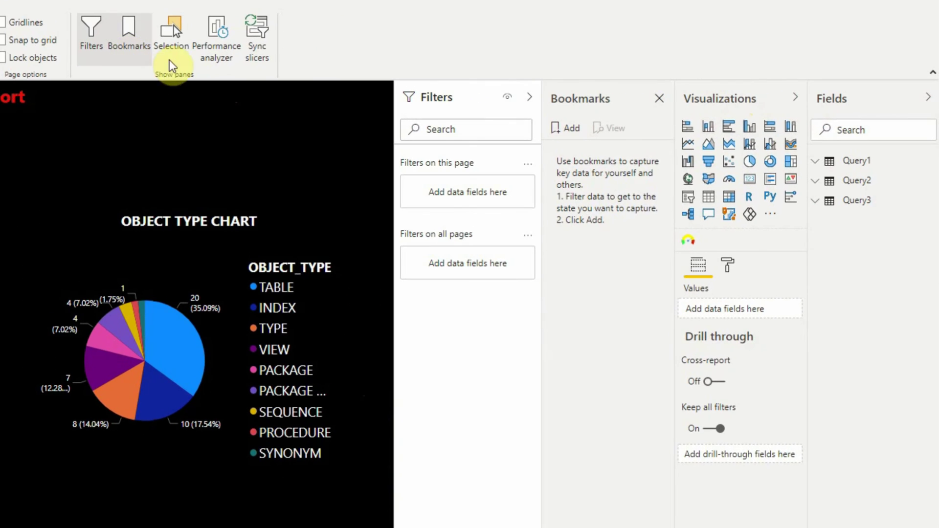
left_click(172, 55)
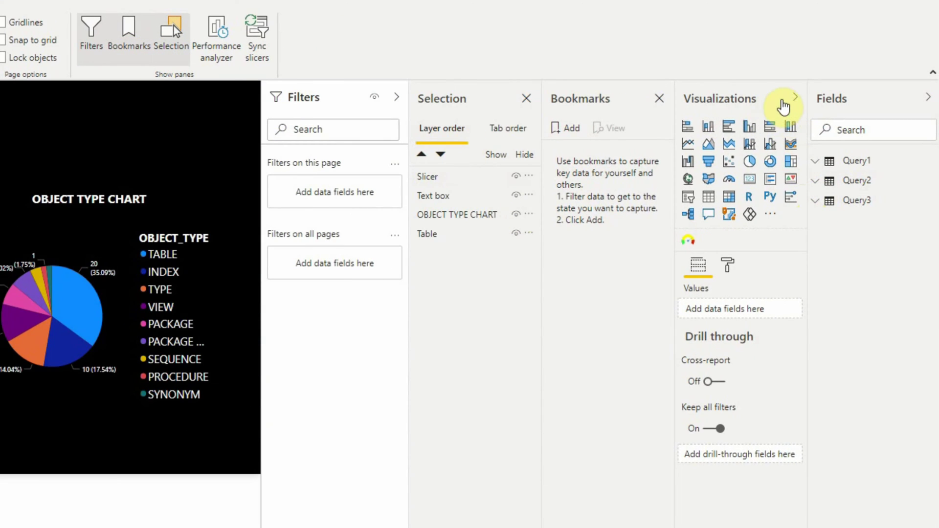
Collapse the Visualizations, Fields and Filters panes to widen the canvas.
left_click(795, 98)
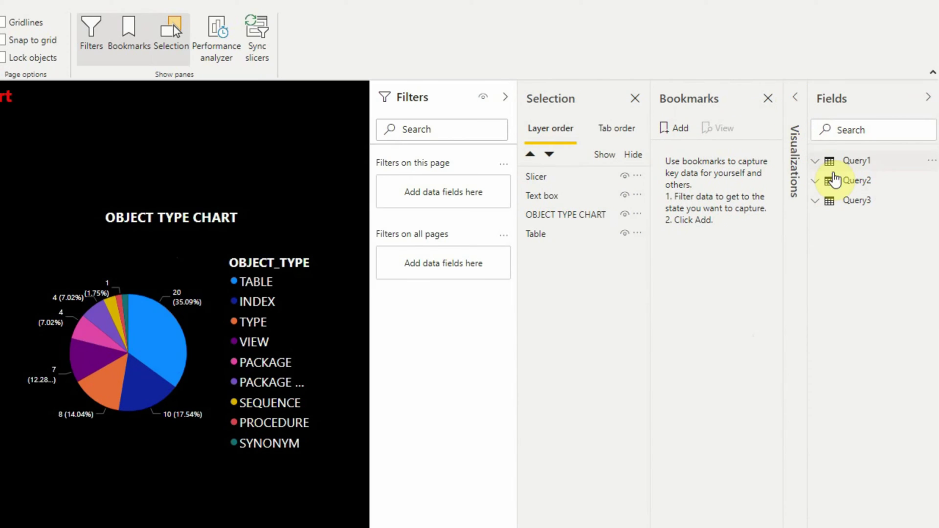
left_click(928, 97)
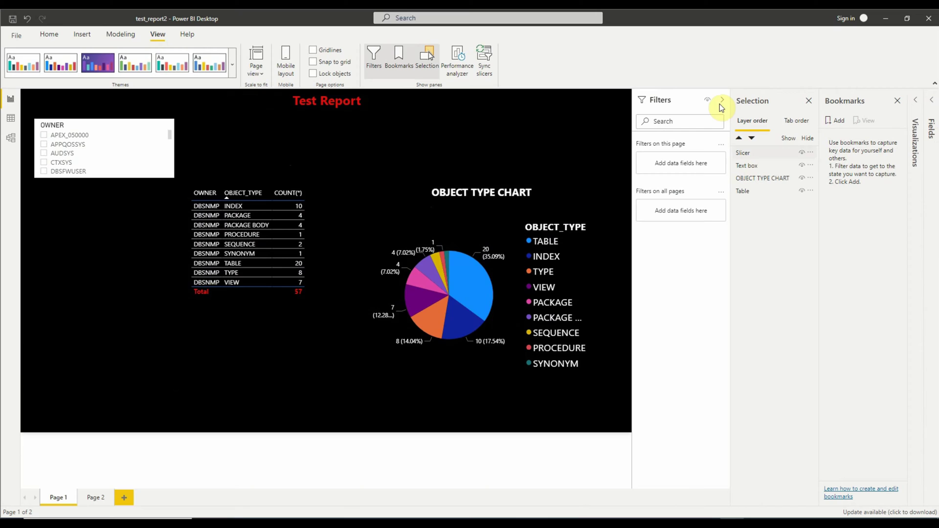
left_click(722, 101)
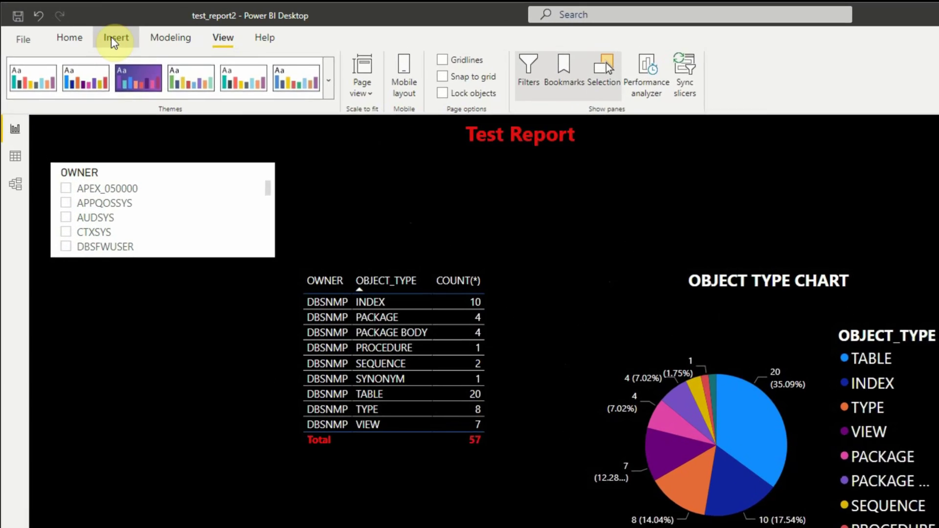
Insert a blank button onto the report page and widen it.
left_click(112, 39)
left_click(393, 98)
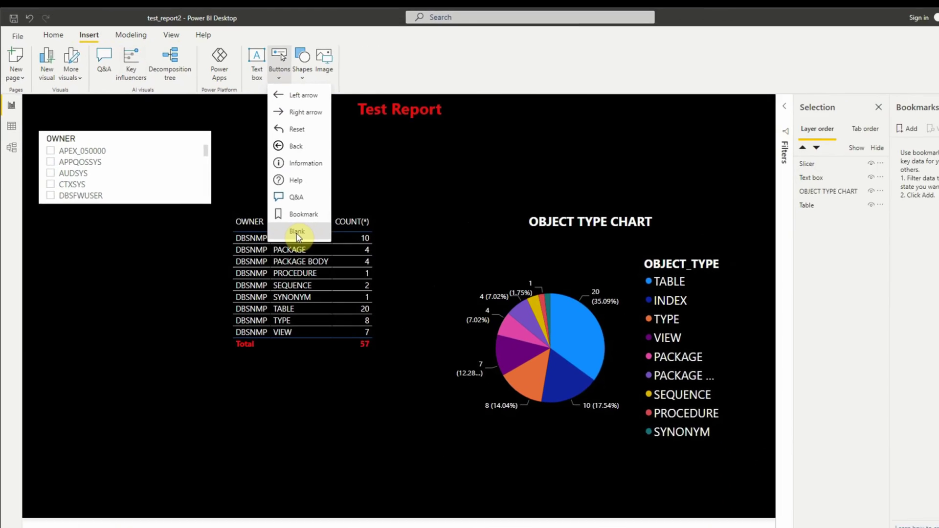
left_click(368, 280)
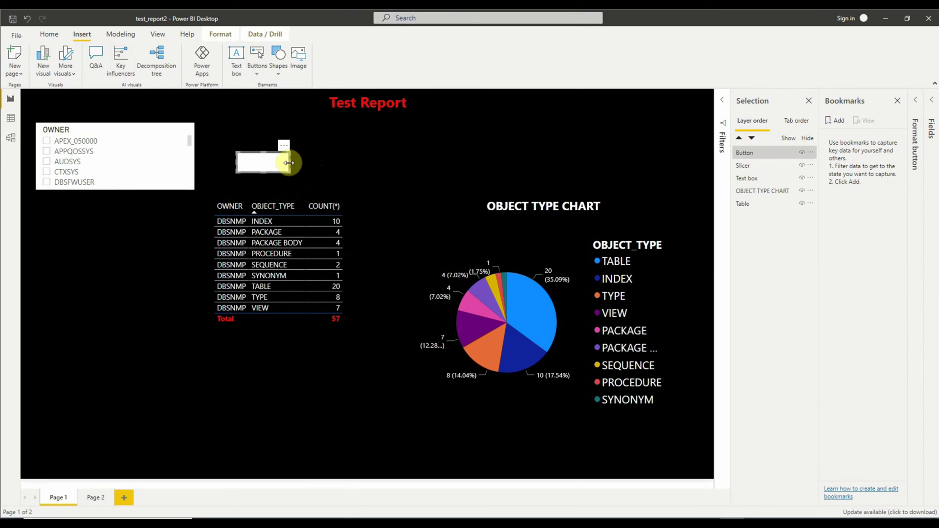
left_click_drag(288, 163, 395, 171)
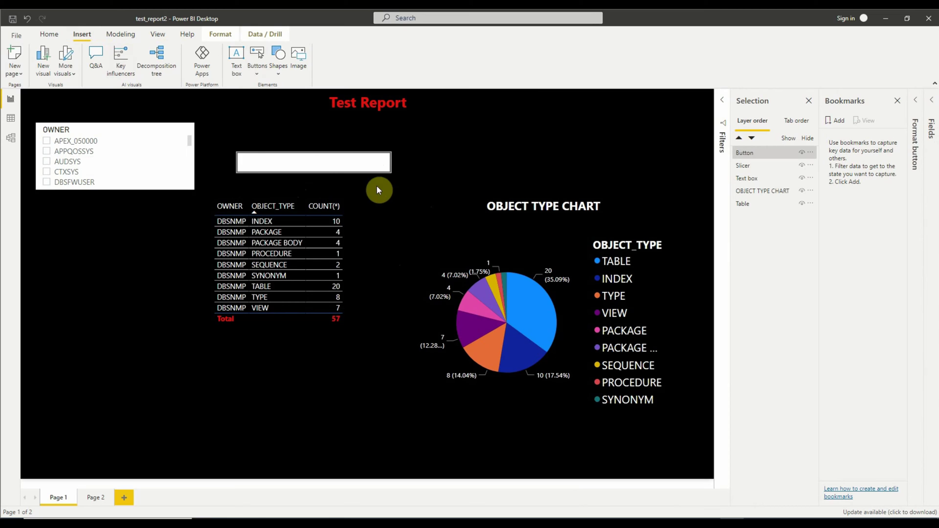
Turn on the button text and label it 'Table' with 7 px padding and 15 pt text.
left_click(915, 132)
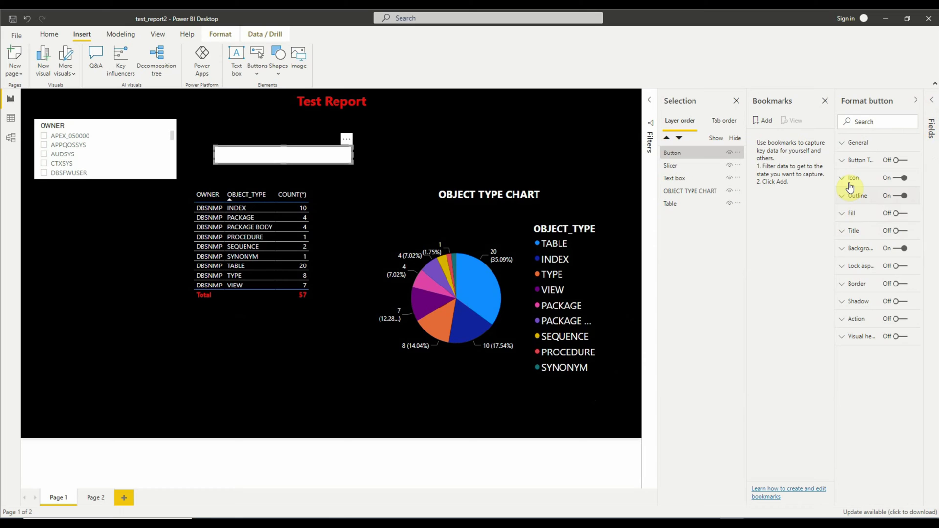
left_click(897, 160)
left_click(811, 182)
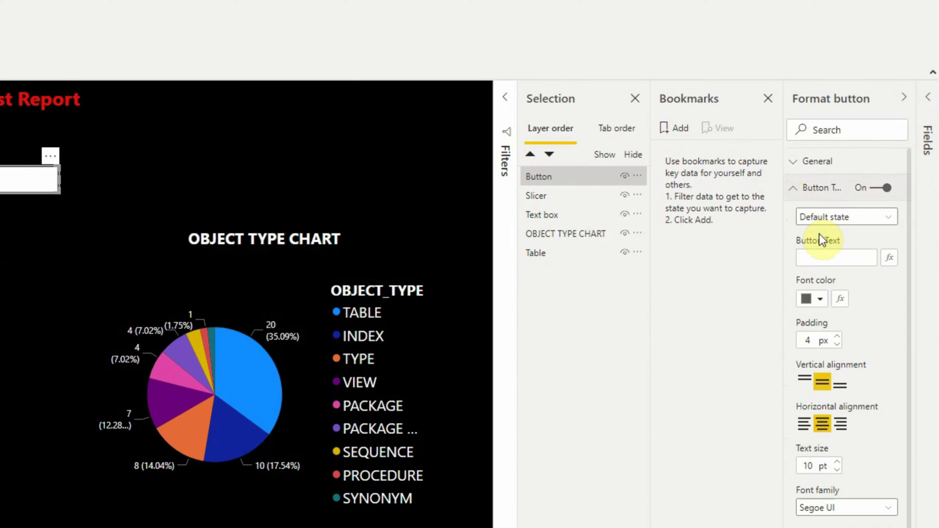
left_click(866, 210)
left_click(896, 335)
left_click(819, 255)
type("test")
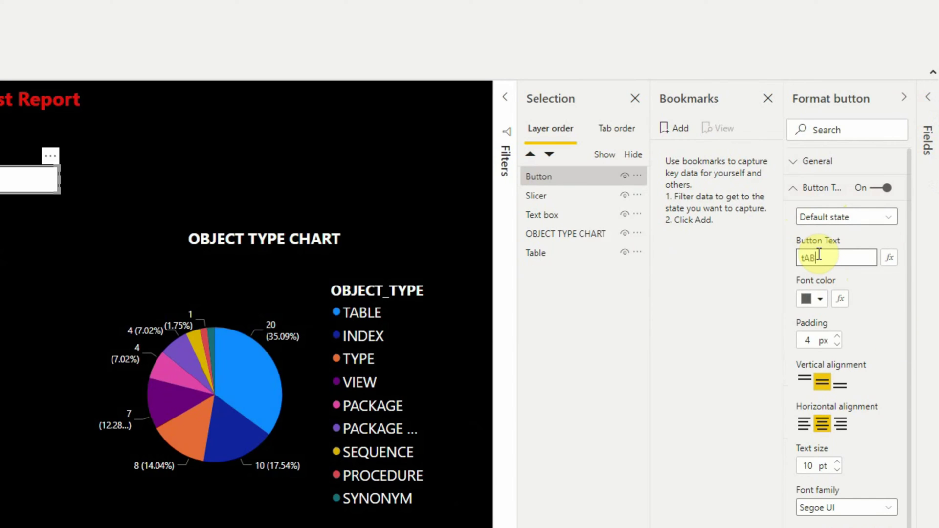
key("BackSpace")
key("BackSpace")
key("BackSpace")
type("Table")
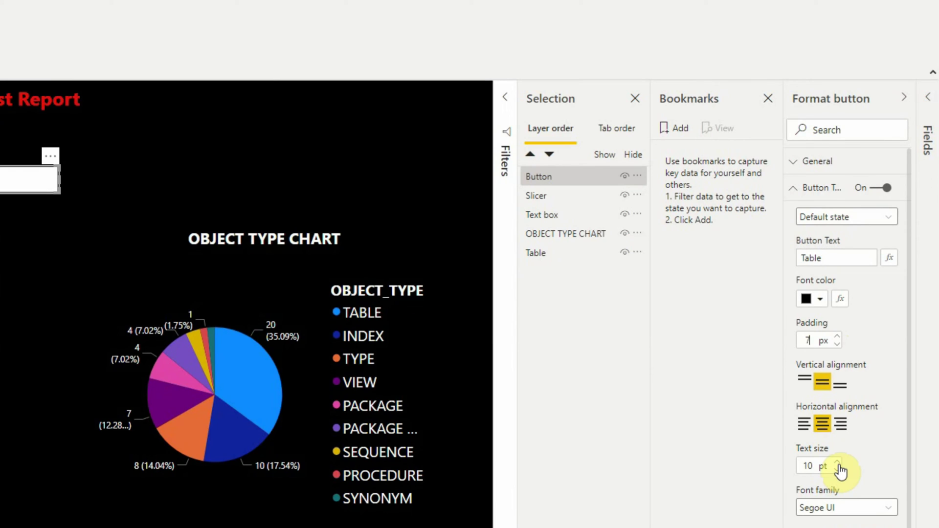
left_click(837, 461)
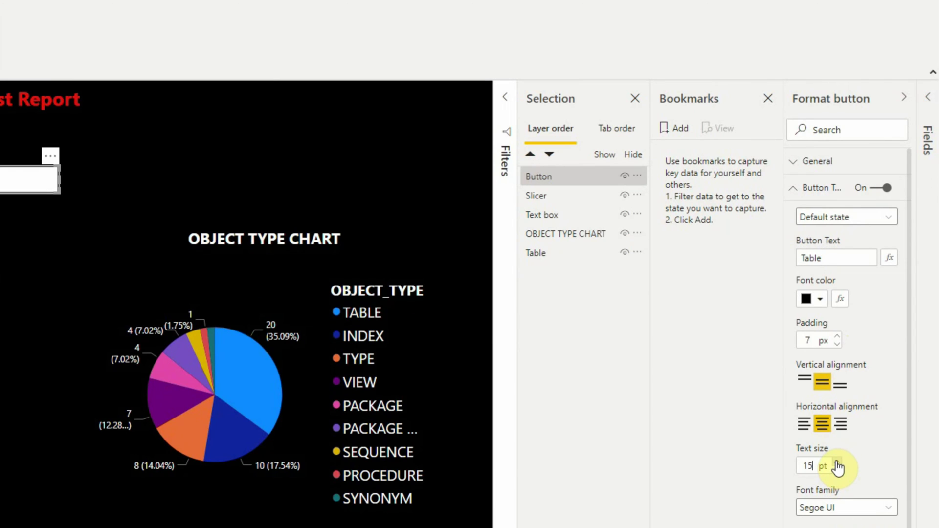
left_click(2, 190)
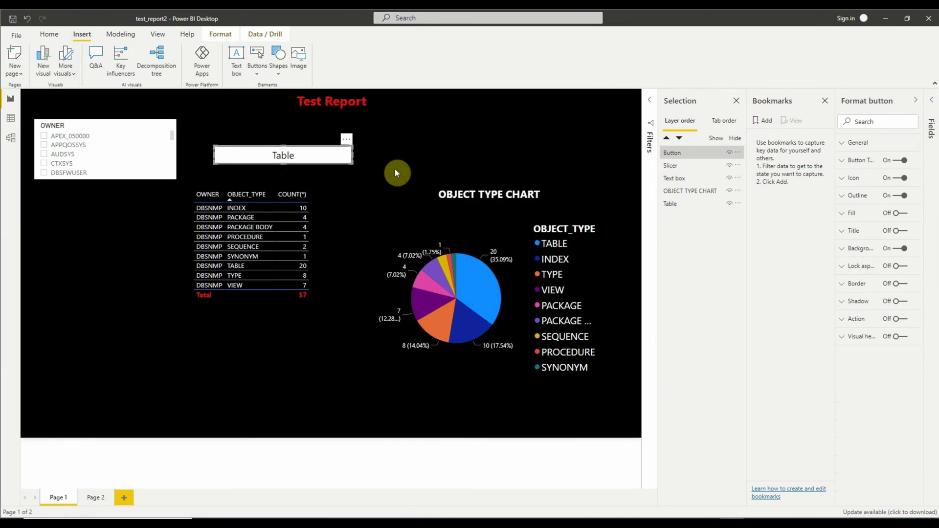
Duplicate the Table button with copy-paste and place the copy to its right.
left_click(386, 156)
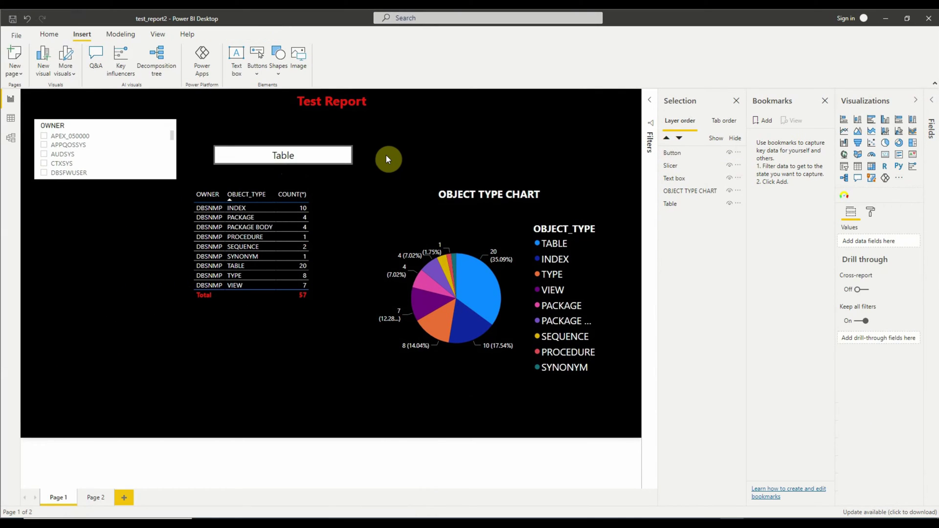
left_click(327, 163)
key("ctrl+c")
key("ctrl+v")
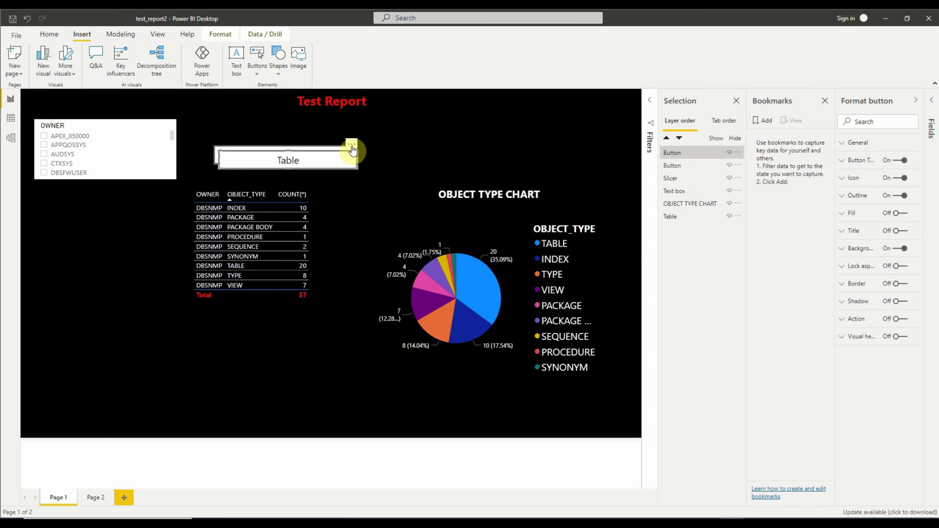
left_click_drag(352, 151, 489, 145)
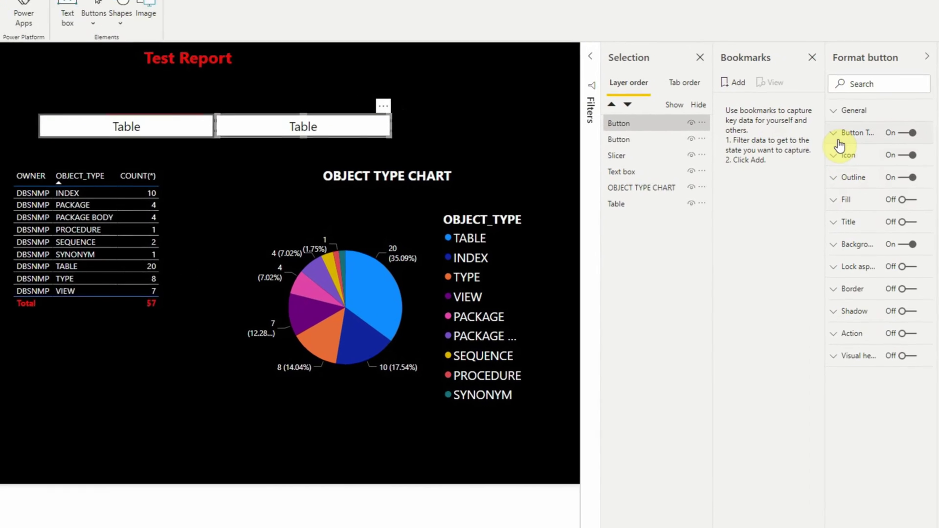
Change the copied button's label text to 'Chart'.
left_click(840, 137)
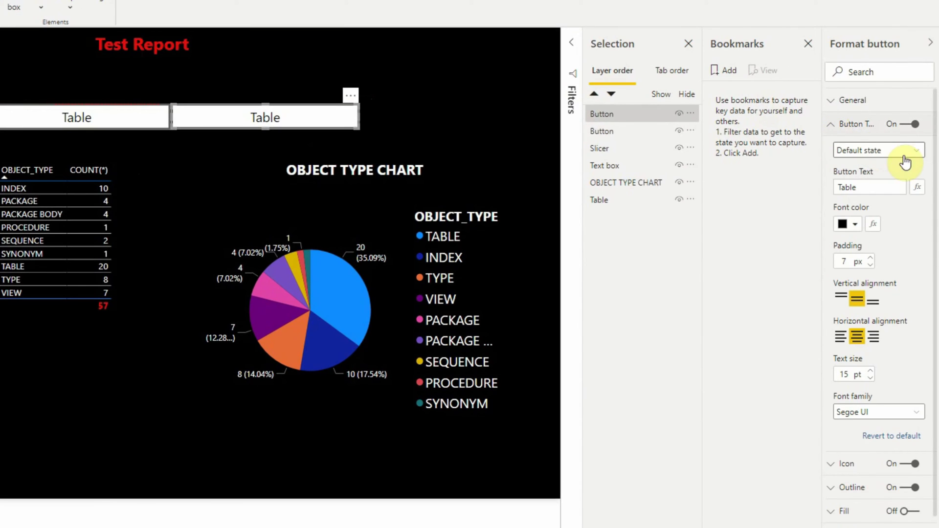
left_click(880, 190)
key("ctrl+a")
type("Char")
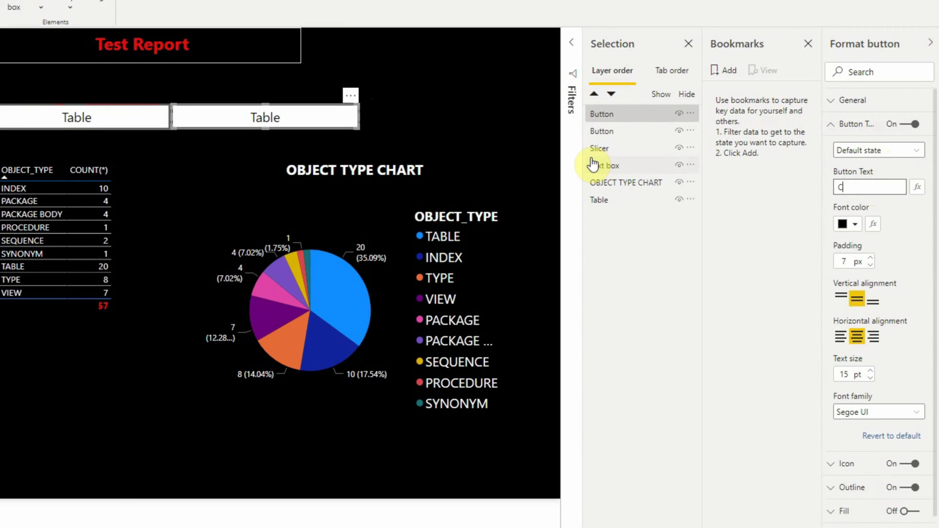
Widen the Table and Chart buttons so they form one row.
left_click_drag(169, 117, 225, 119)
left_click(409, 120)
left_click_drag(410, 120, 507, 120)
left_click(538, 183)
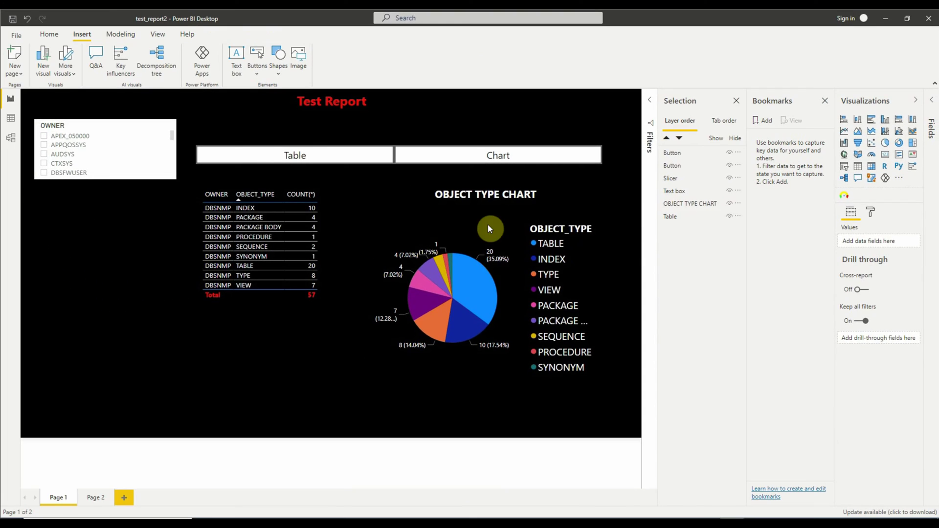
Hide OBJECT TYPE CHART in the Selection pane and add a bookmark named 'Table Display'.
left_click(571, 217)
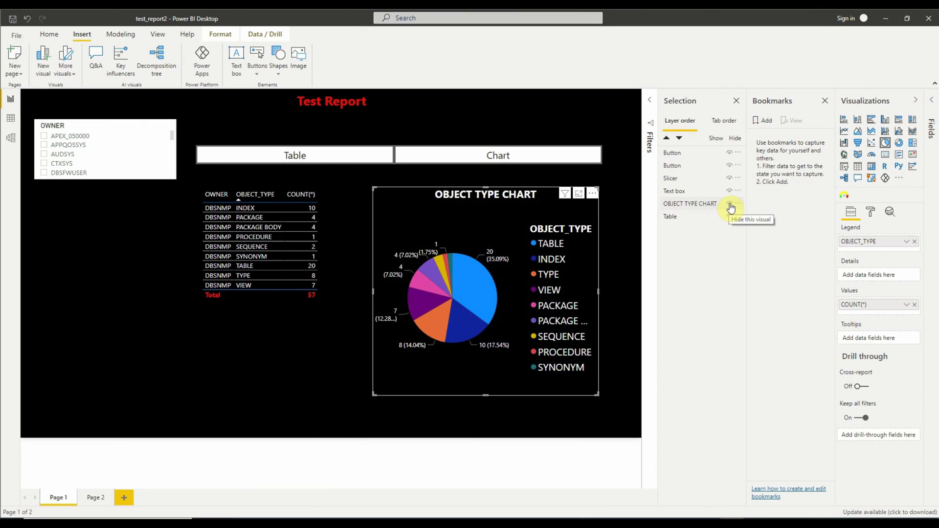
left_click(730, 207)
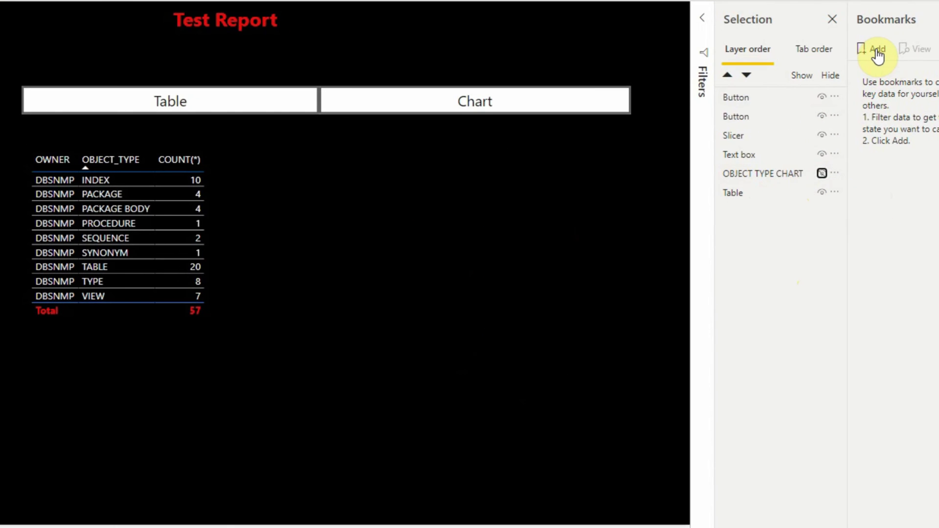
left_click(878, 54)
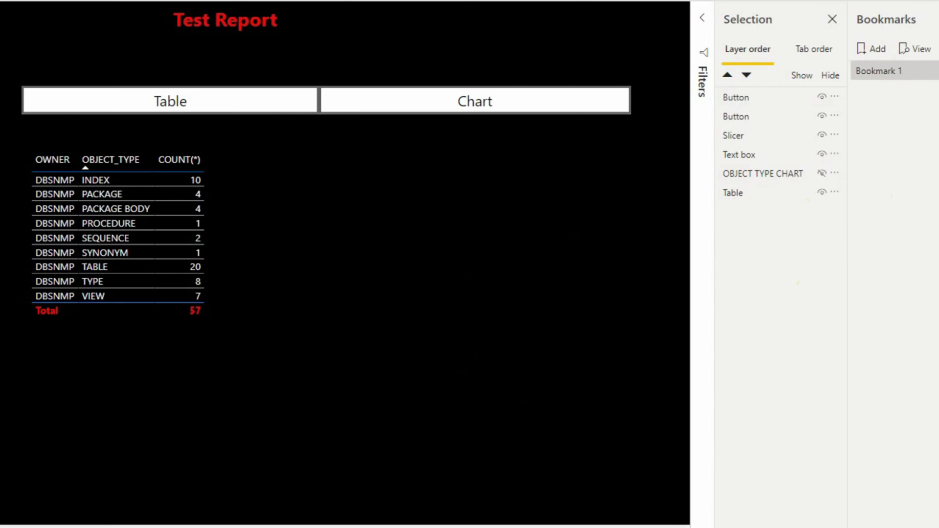
double_click(878, 71)
type("Table D")
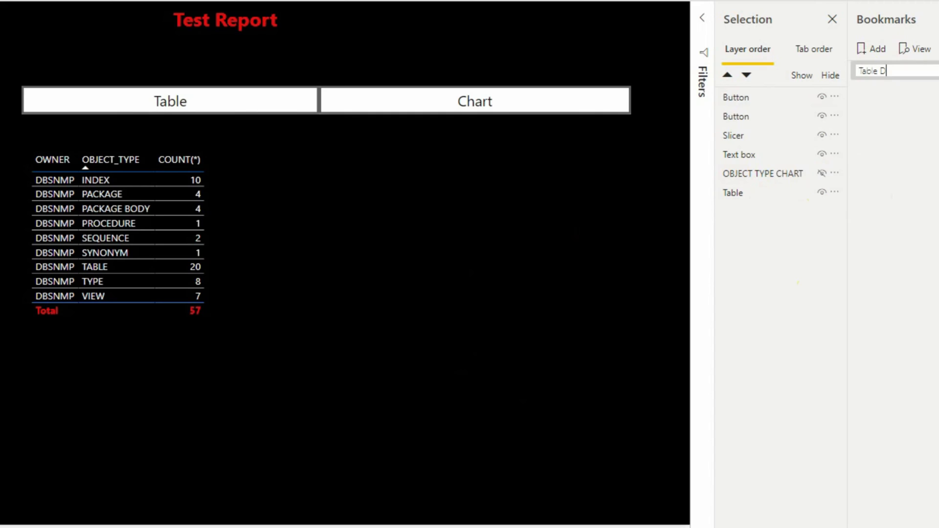
type("isplay")
key("Return")
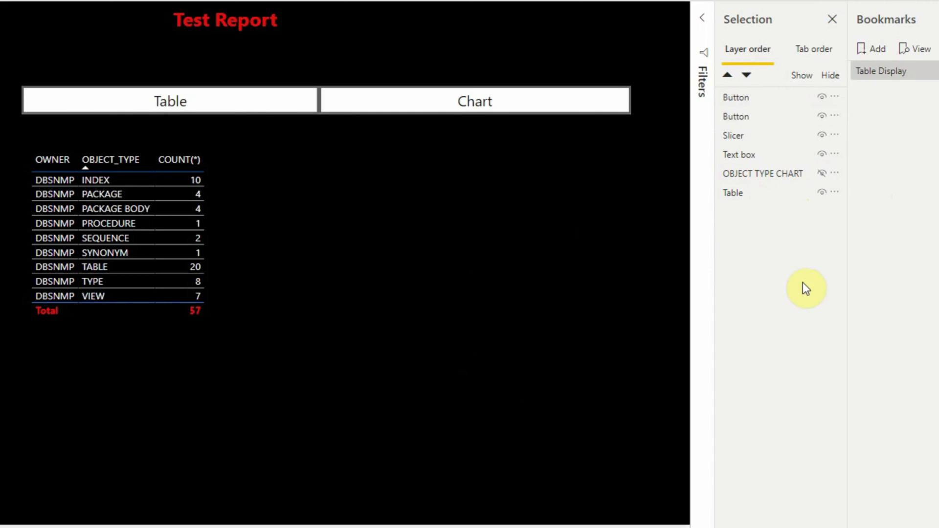
Make OBJECT TYPE CHART visible again and hide the Table visual in the Selection pane.
left_click(791, 193)
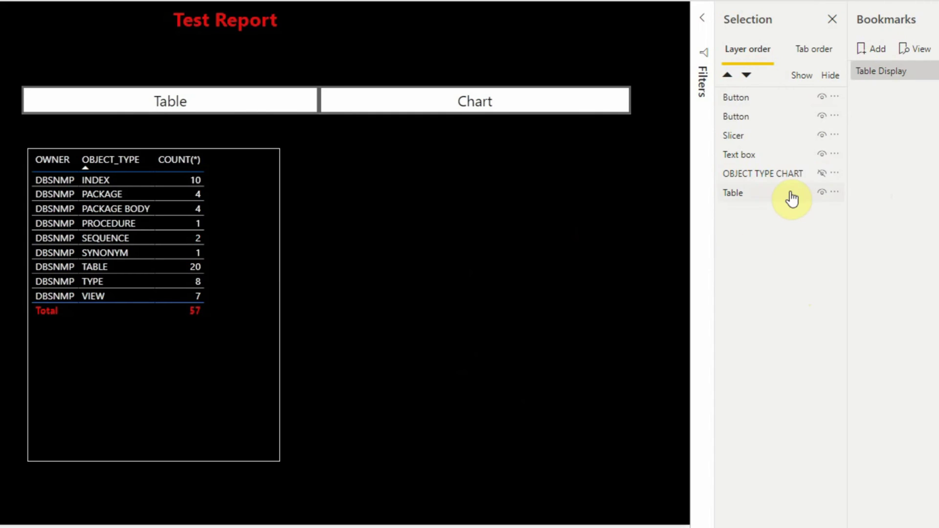
left_click(822, 174)
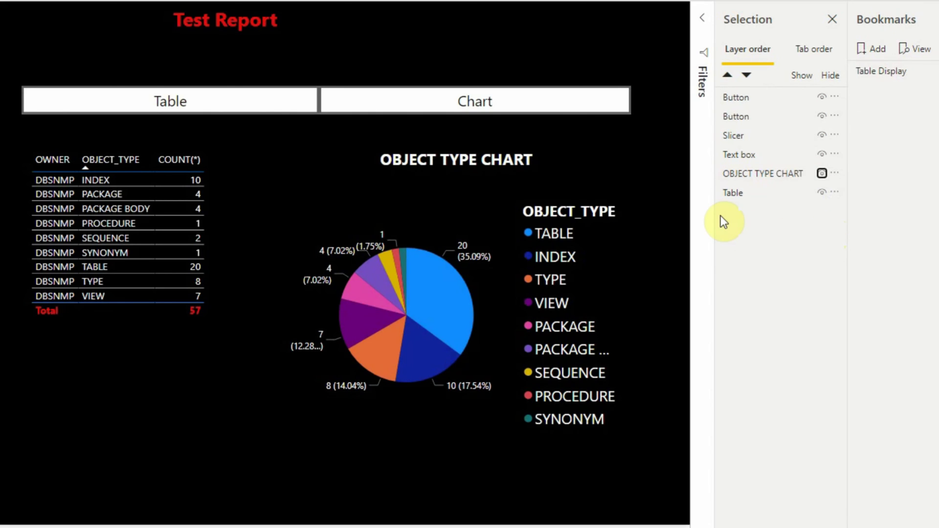
left_click(797, 197)
left_click(822, 192)
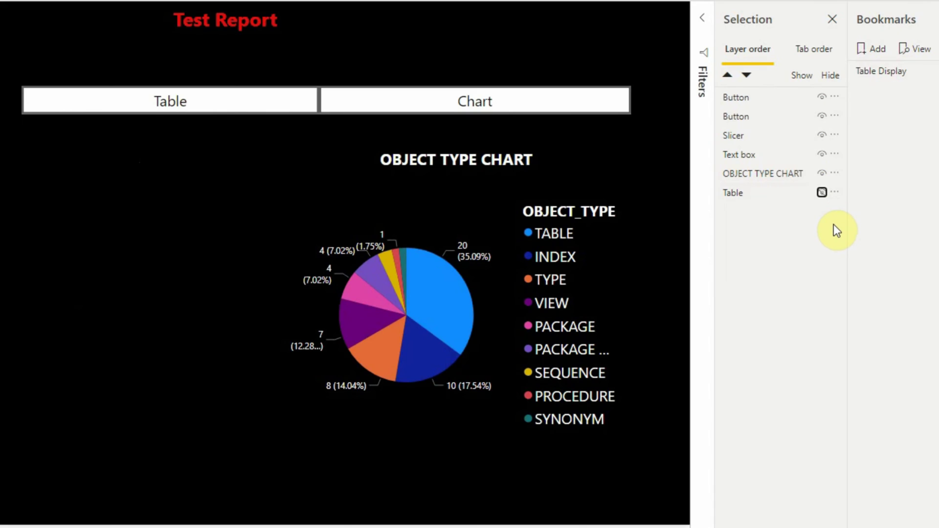
Add a new bookmark of this view and rename it 'Chart Display'.
left_click(875, 54)
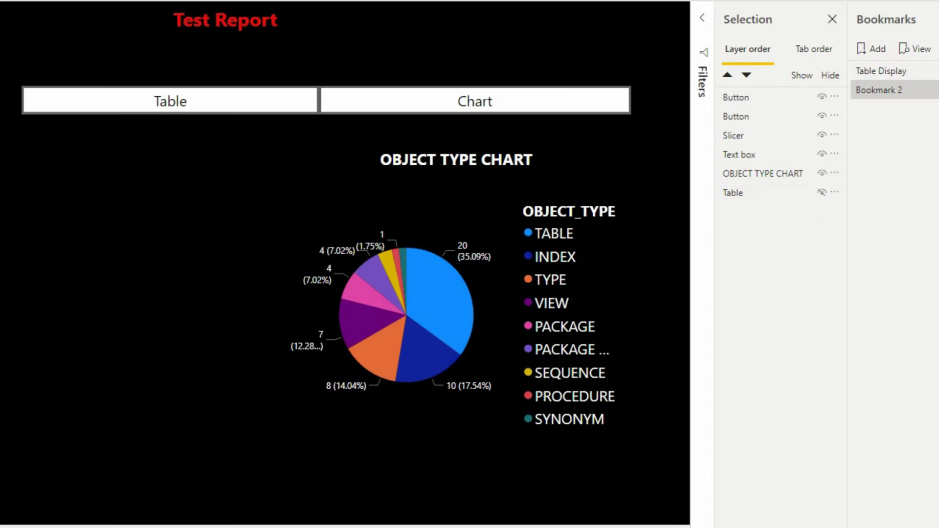
double_click(879, 90)
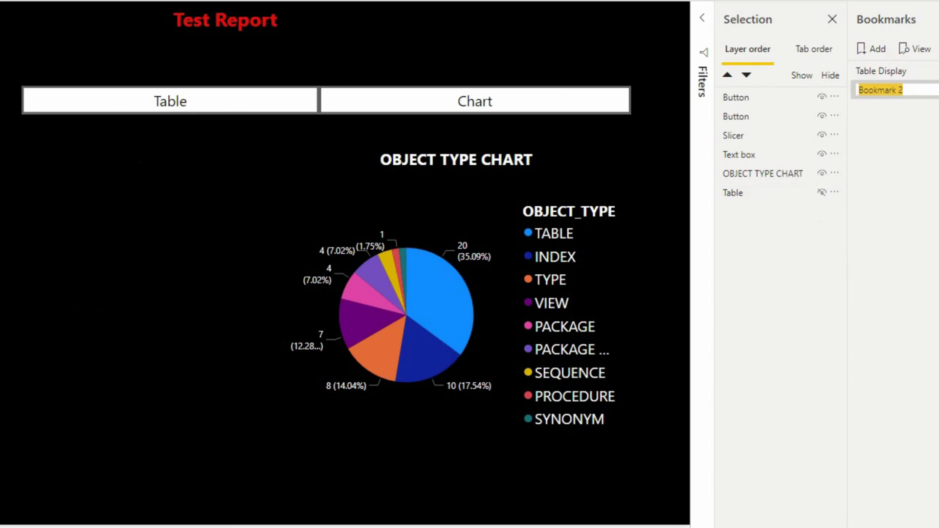
type("Chart Di")
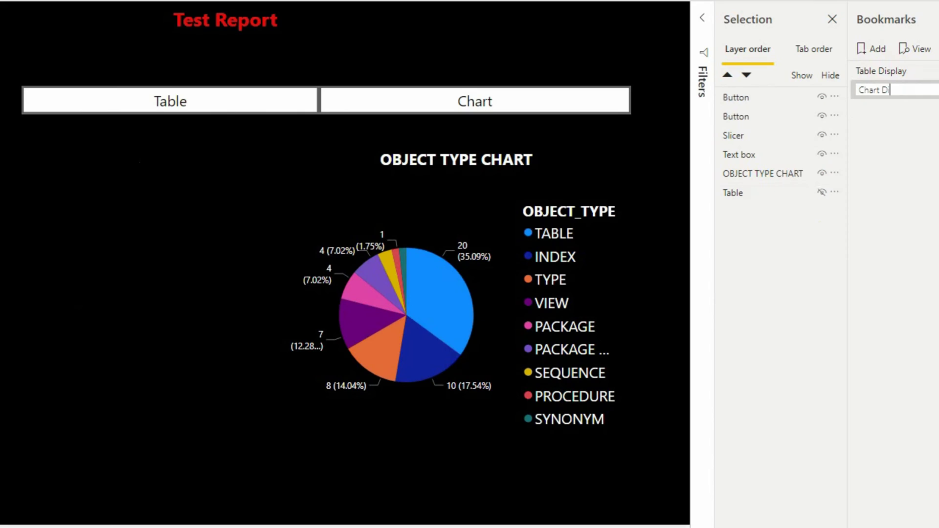
type("splay")
key("Return")
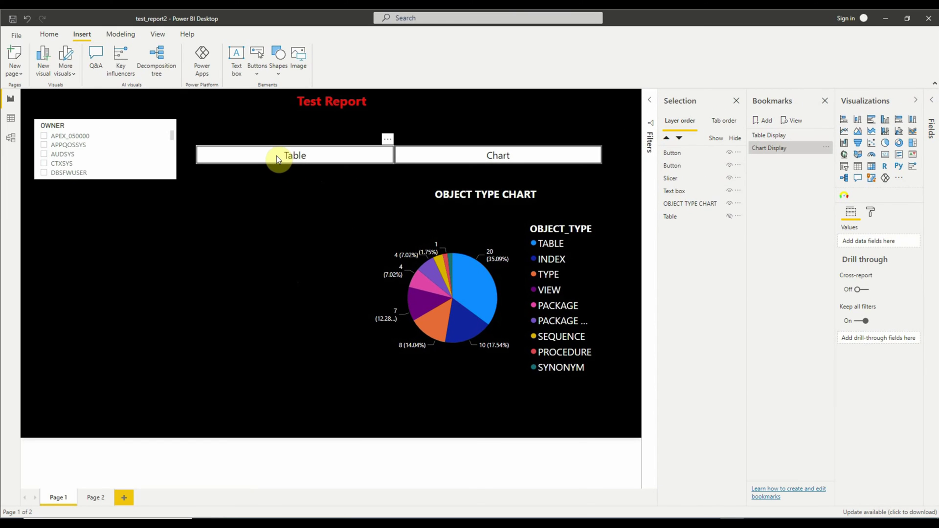
Give the Table button a Bookmark action pointing to 'Table Display'.
left_click(277, 156)
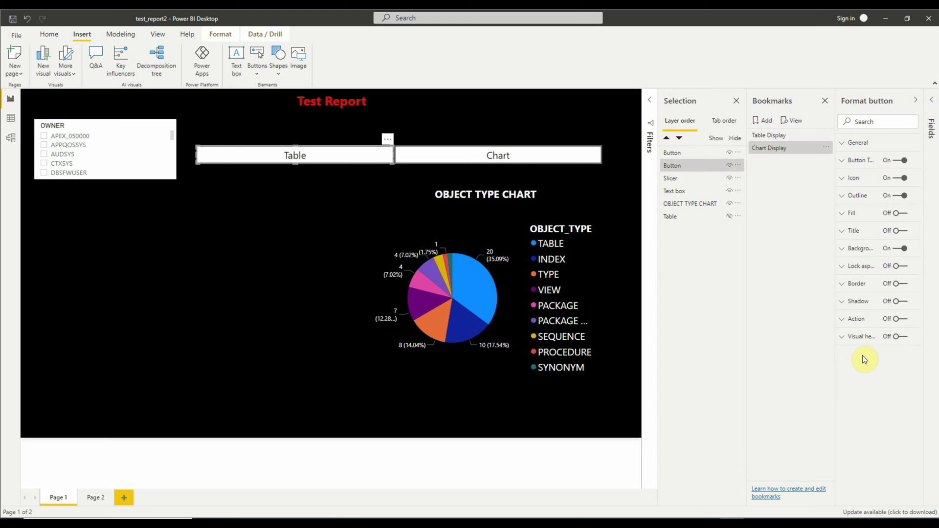
left_click(890, 319)
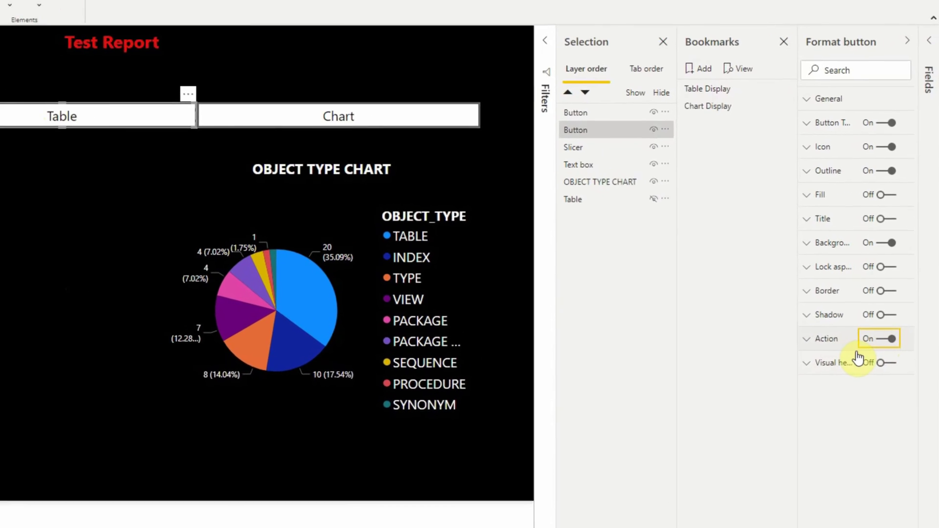
left_click(811, 339)
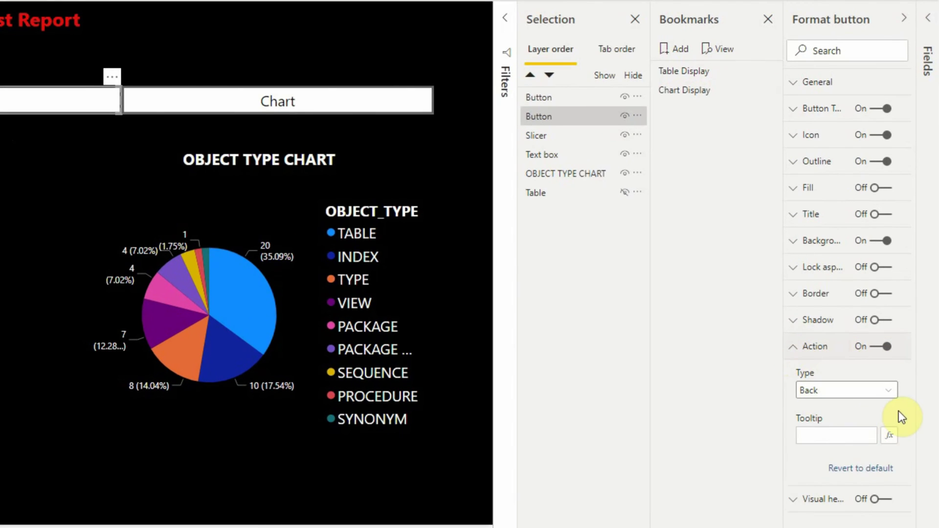
left_click(888, 391)
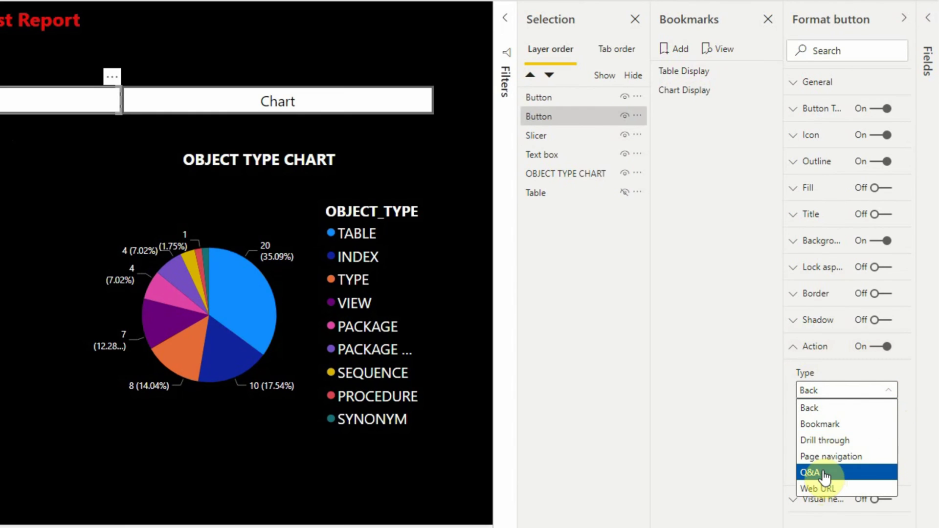
left_click(821, 424)
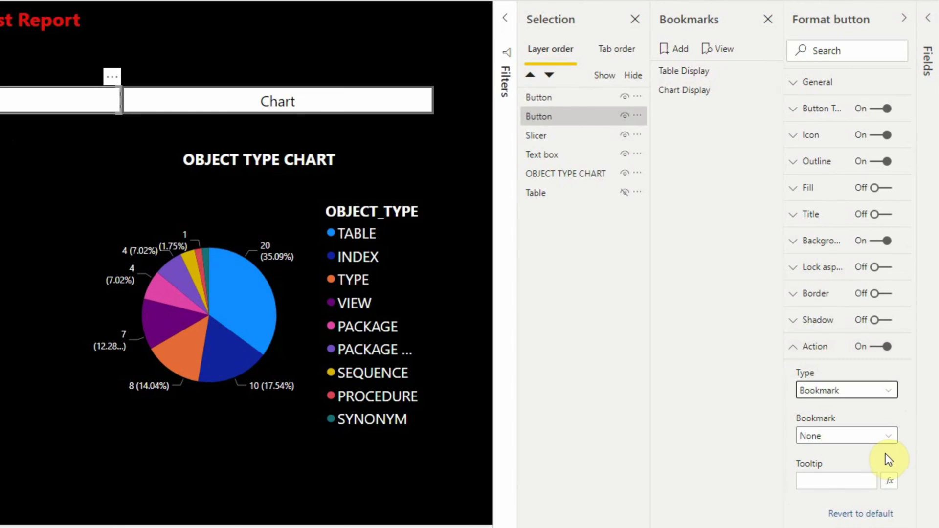
left_click(889, 440)
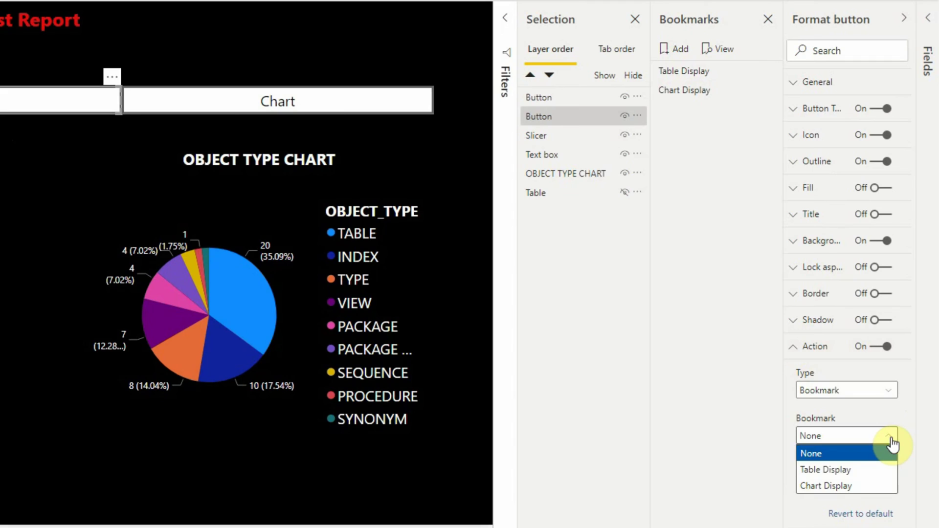
left_click(826, 471)
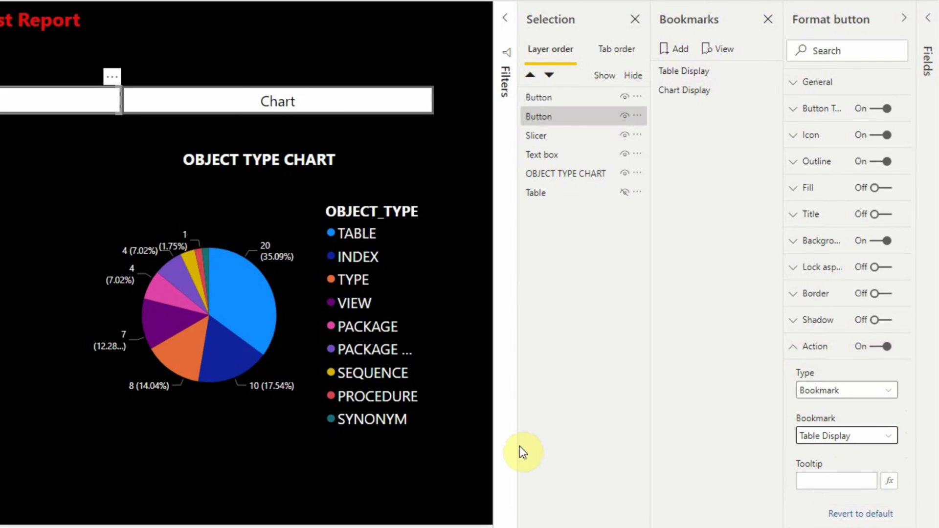
Turn on the Chart button's action and link it to the 'Chart Display' bookmark.
left_click(225, 105)
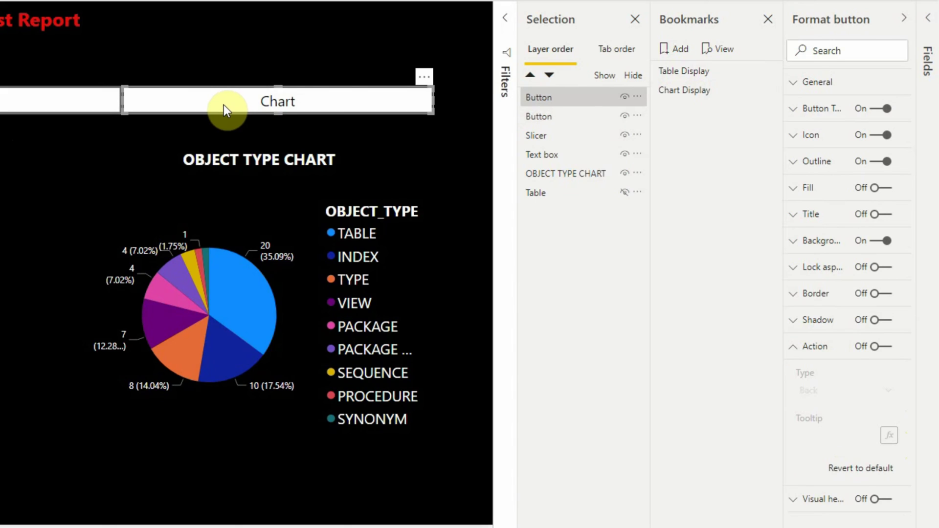
left_click(880, 347)
left_click(890, 393)
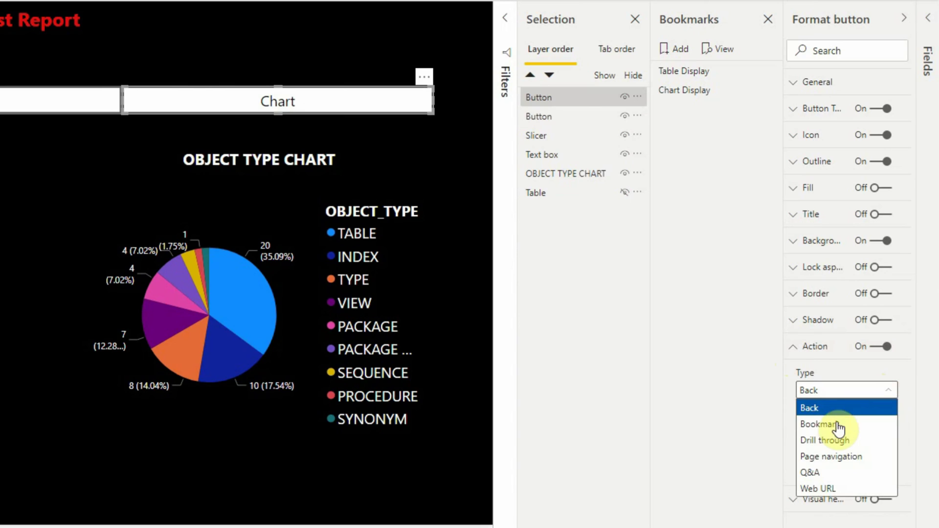
left_click(838, 424)
left_click(888, 440)
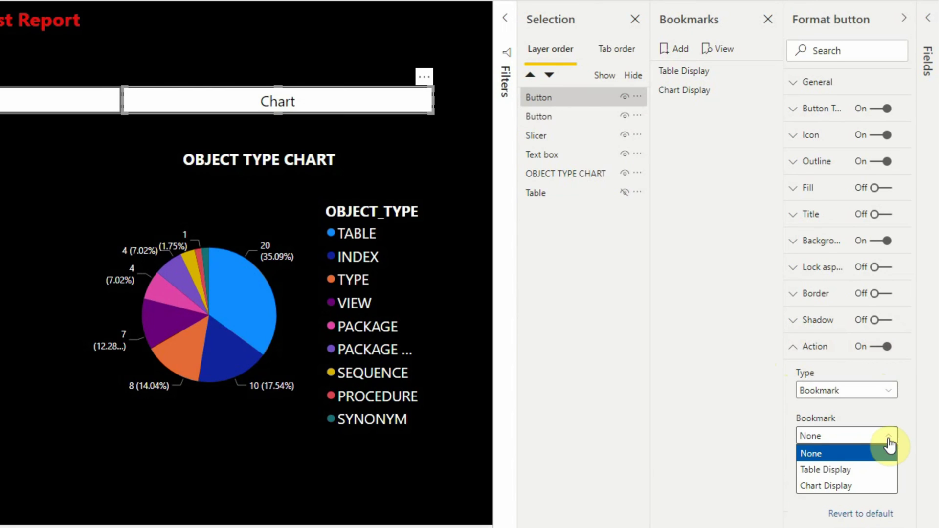
left_click(875, 487)
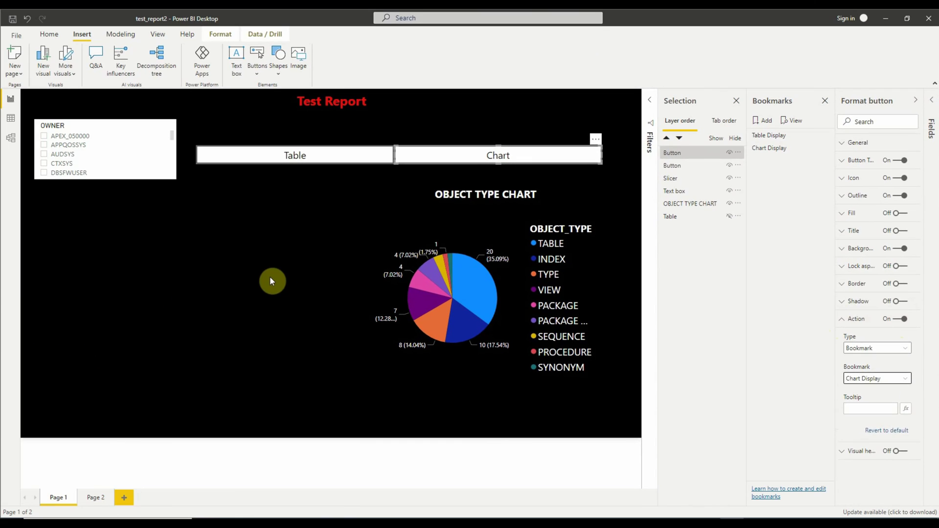
left_click(69, 189)
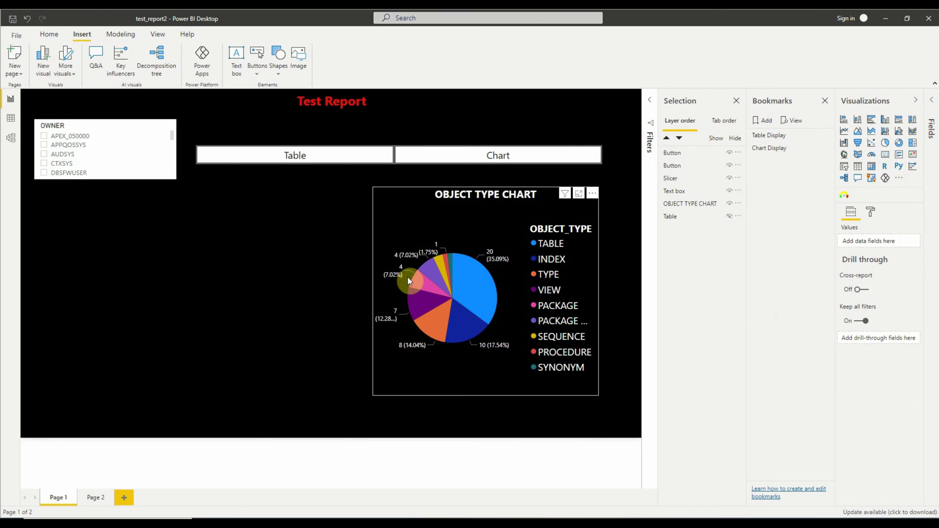
Move the pie chart left so it sits just below the Table and Chart buttons.
left_click(387, 274)
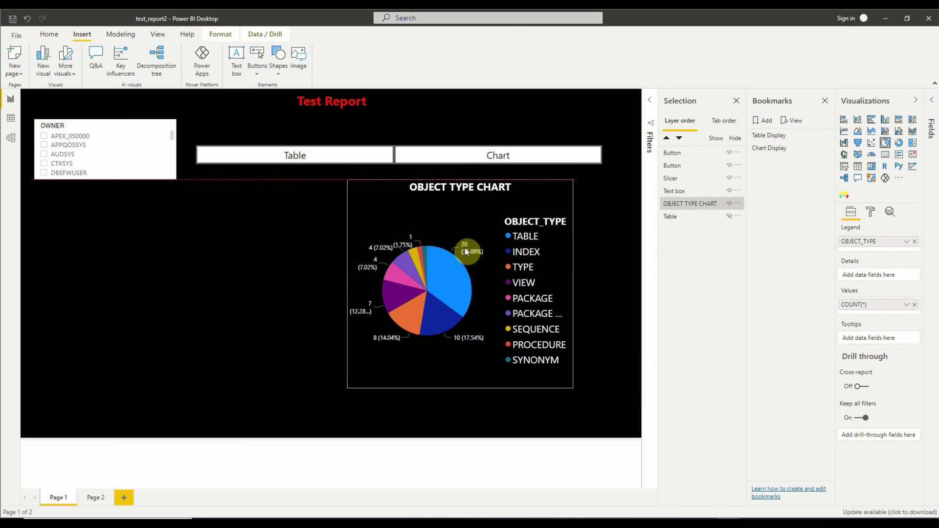
left_click_drag(411, 254, 347, 247)
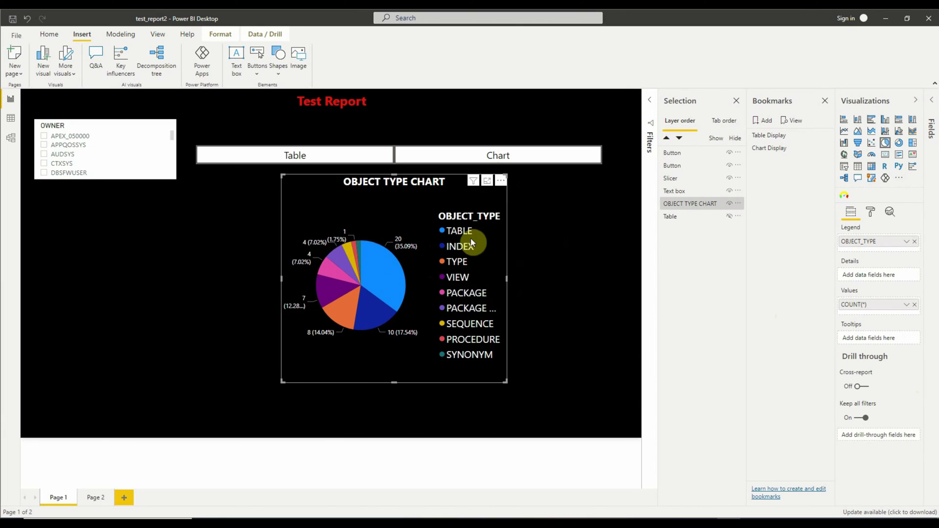
left_click_drag(450, 255, 452, 256)
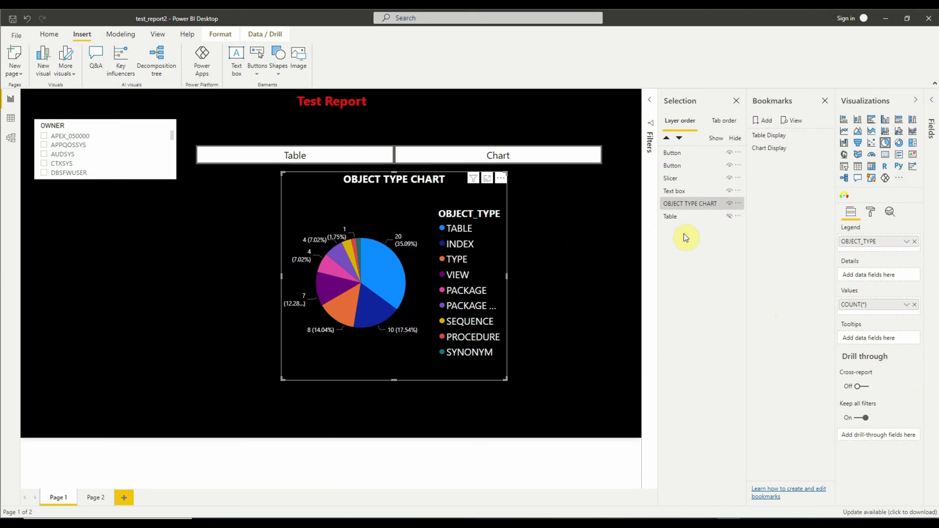
Hide the pie chart and move the table right to centre it under the buttons.
left_click(730, 205)
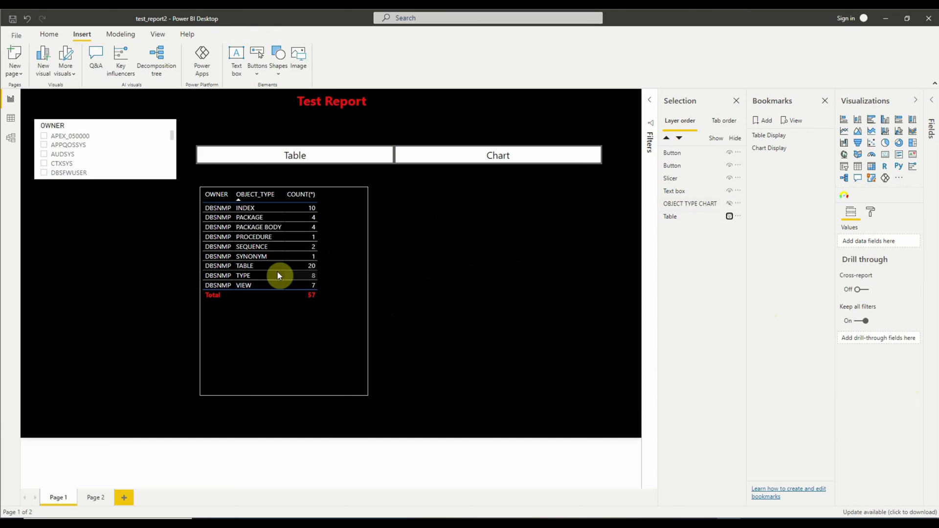
left_click_drag(354, 182, 475, 176)
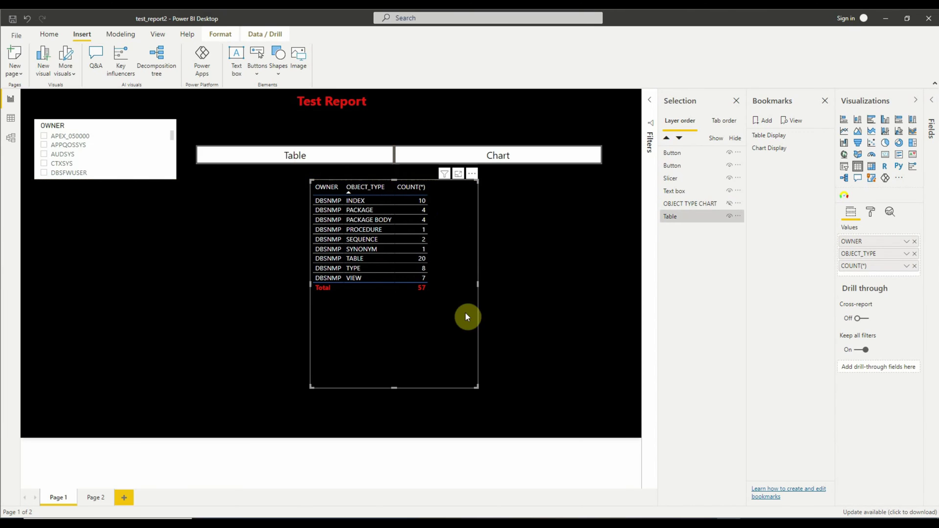
left_click(488, 428)
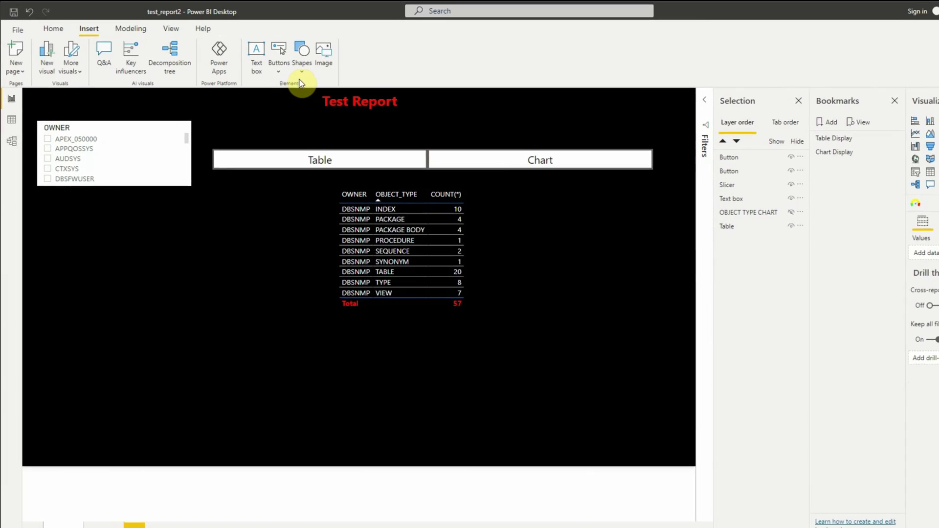
Insert a rectangle spanning both buttons, extend it down around the table, and turn Fill off.
left_click(352, 69)
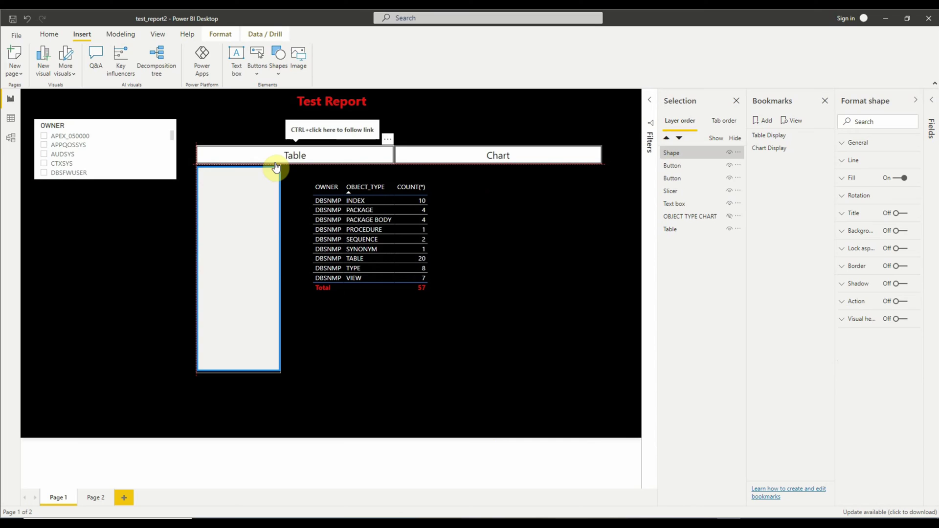
left_click_drag(280, 269, 603, 283)
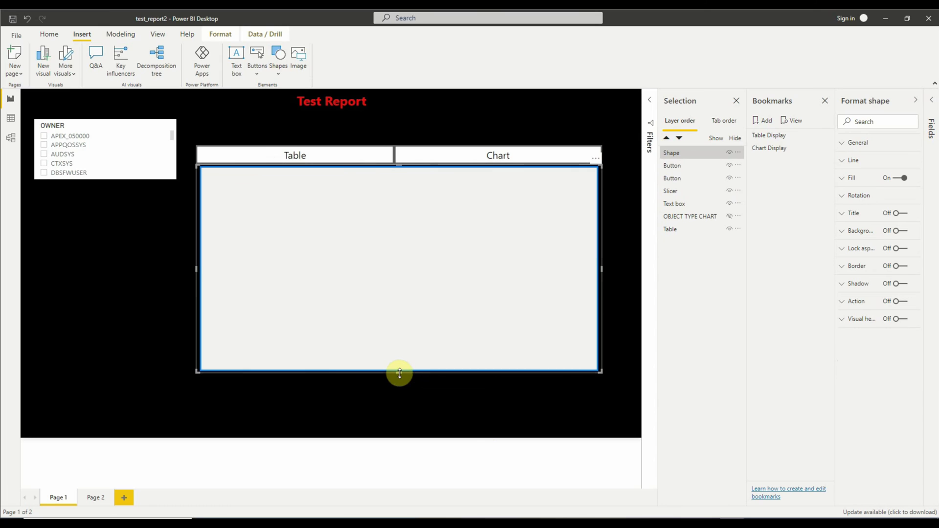
left_click_drag(399, 372, 399, 404)
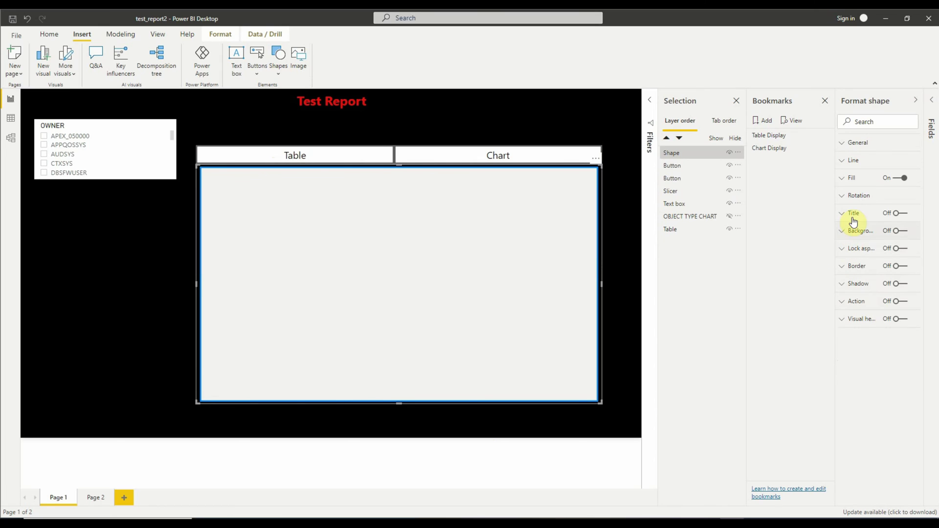
left_click(896, 179)
left_click(614, 349)
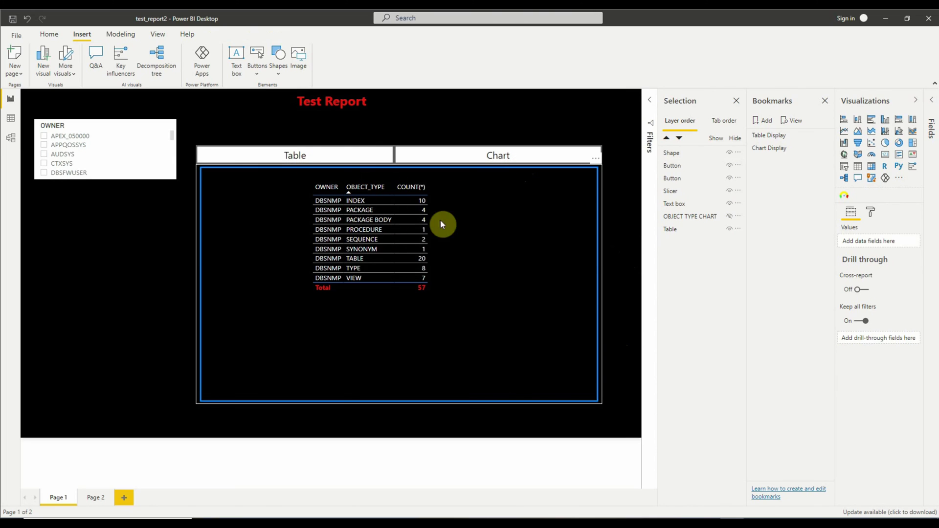
left_click(486, 157, "ctrl")
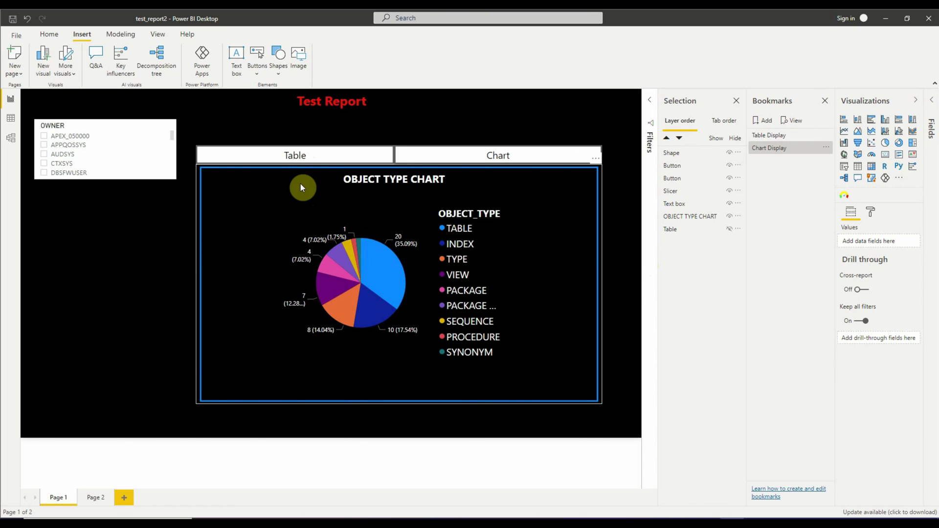
left_click(289, 156, "ctrl")
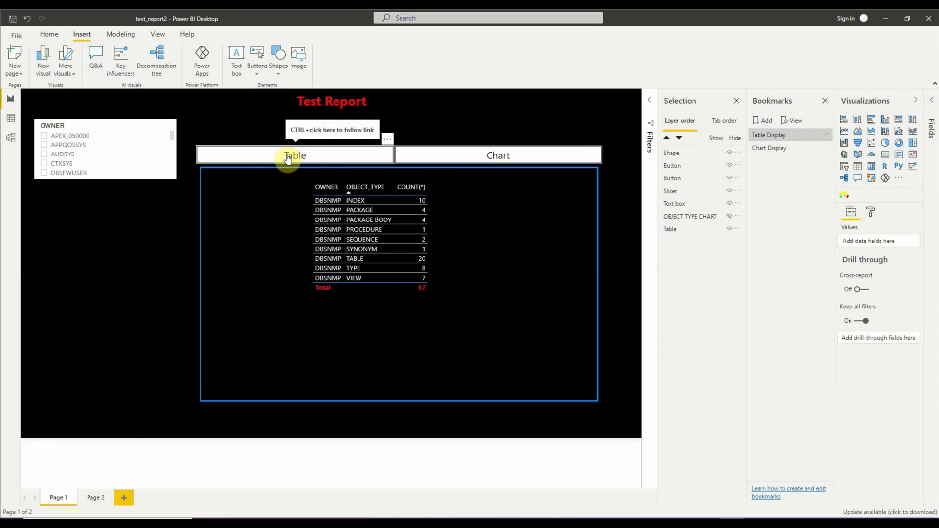